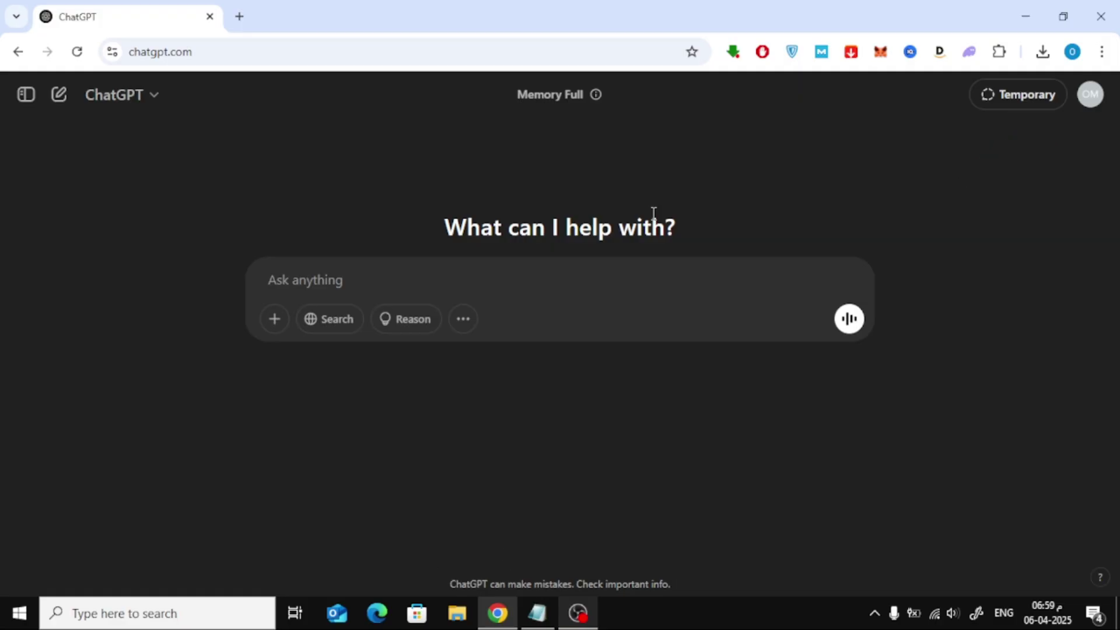
Open the ChatGPT account menu from the profile avatar at top right
{"action": "left_click", "coordinate": [1090, 94]}
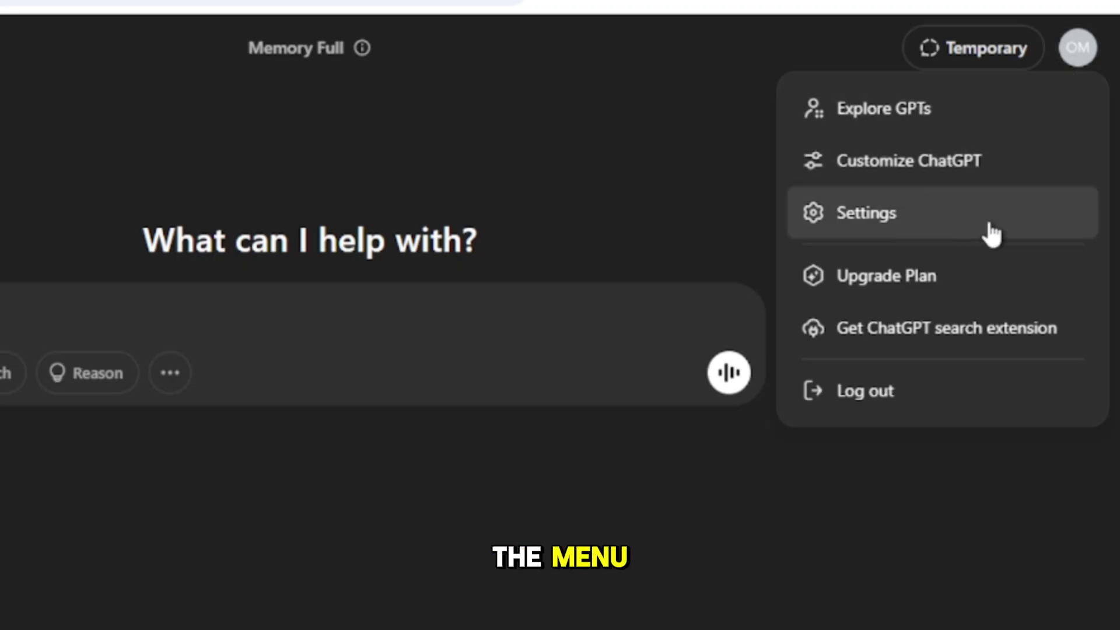
Open Settings to show the Subscription section with Plus plan and payment details
{"action": "left_click", "coordinate": [954, 221]}
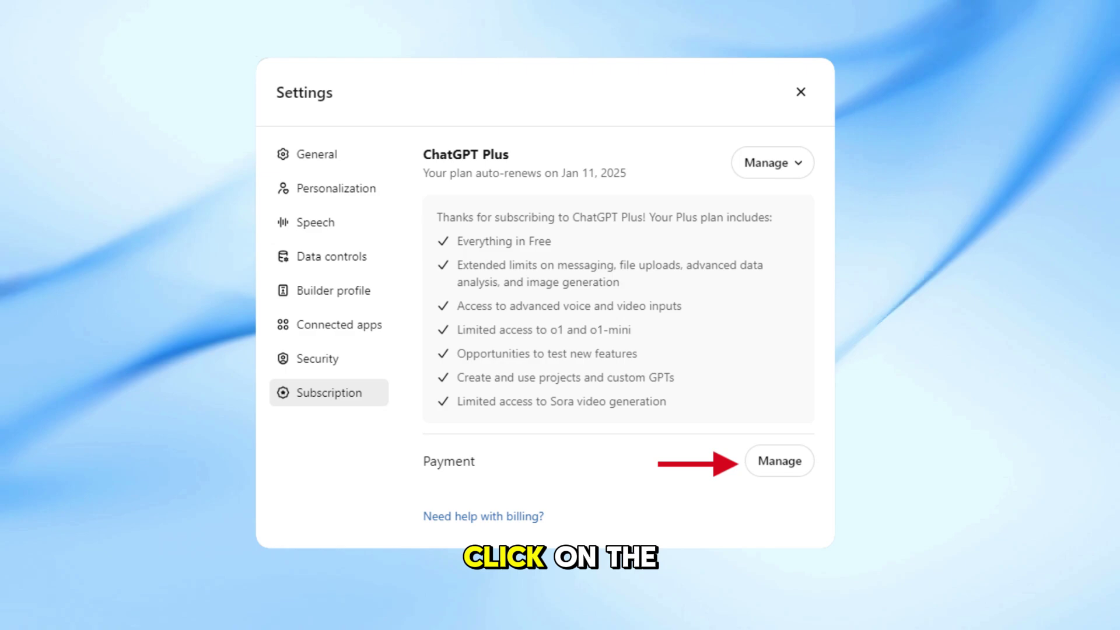